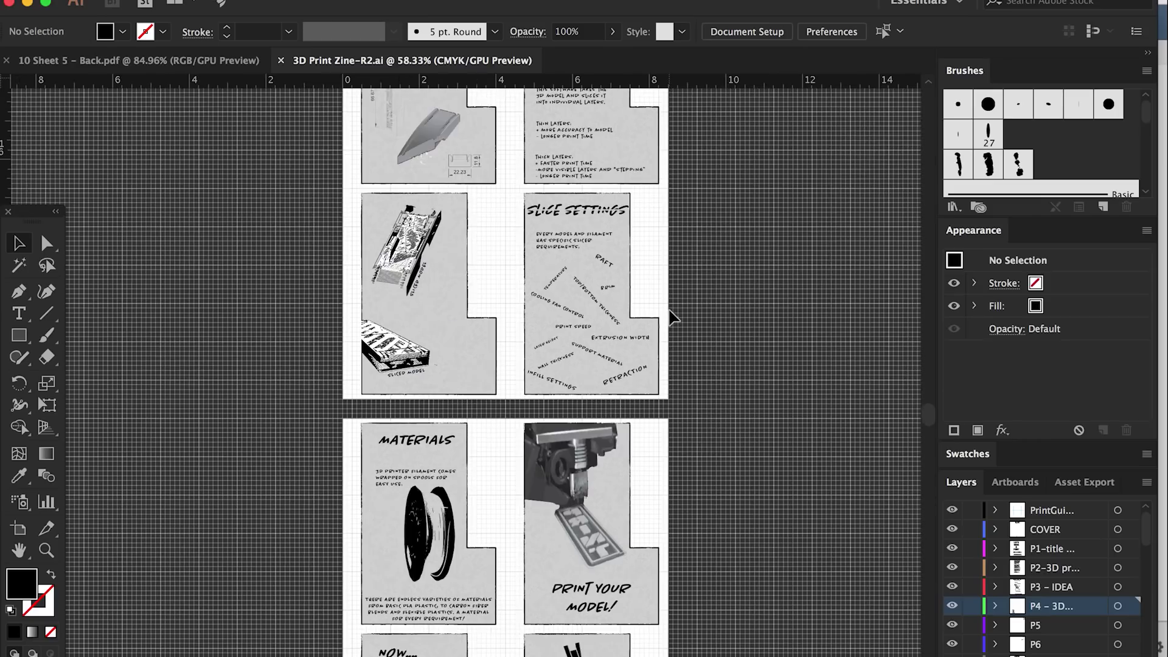
scroll(673, 316, up, 15)
scroll(673, 315, left, 3)
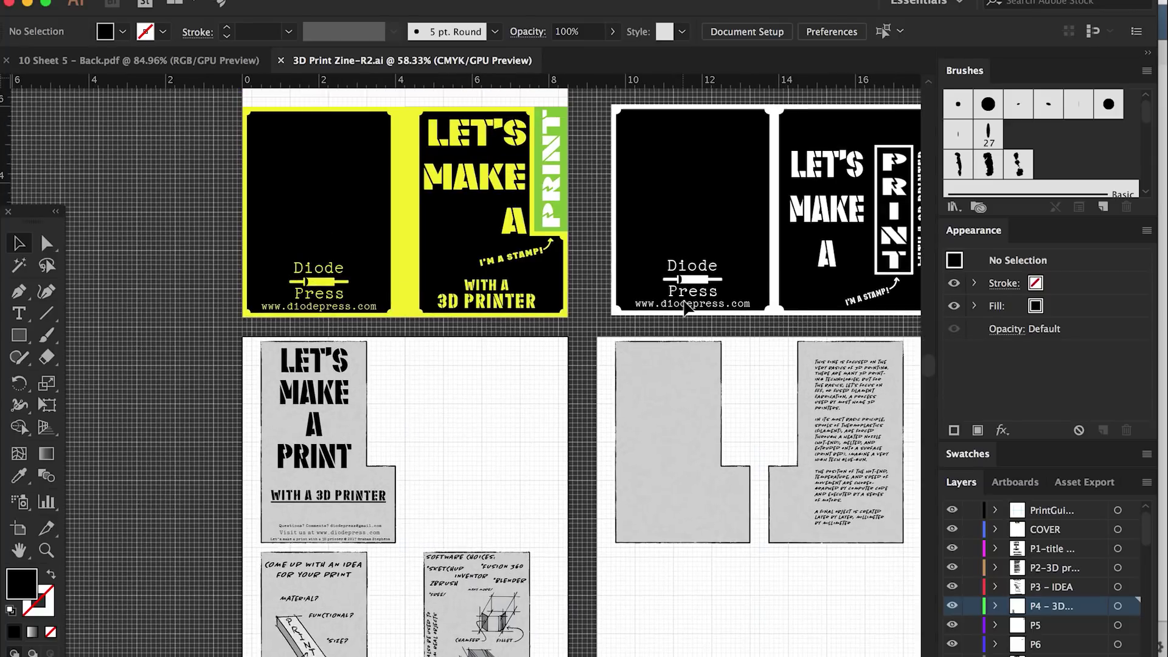
scroll(626, 229, up, 2)
scroll(626, 230, right, 2)
alt+scroll(280, 311, up, 2)
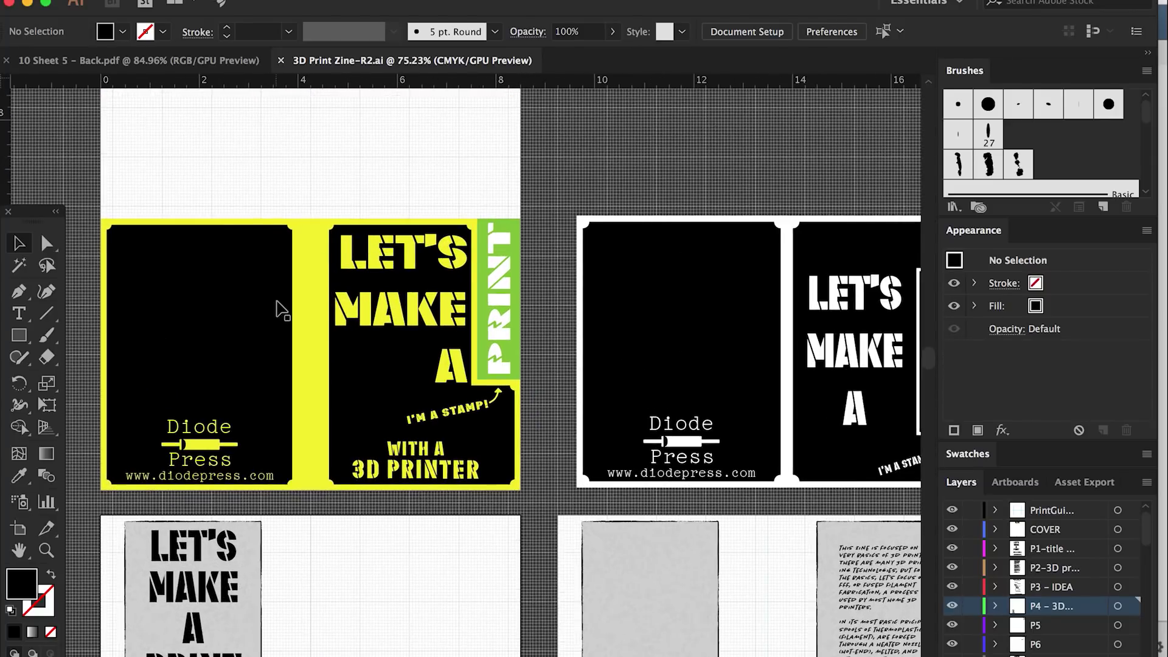
scroll(282, 307, down, 2)
scroll(282, 307, left, 2)
drag(282, 304, 213, 272)
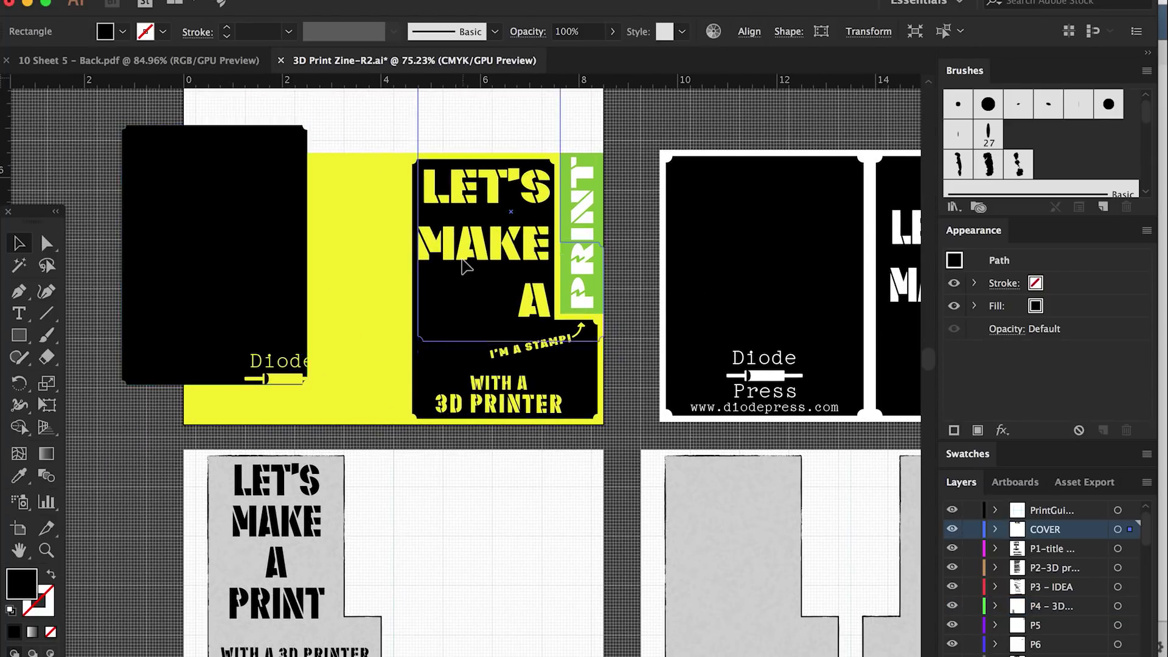
key(super+z)
scroll(467, 266, down, 5)
scroll(467, 266, right, 4)
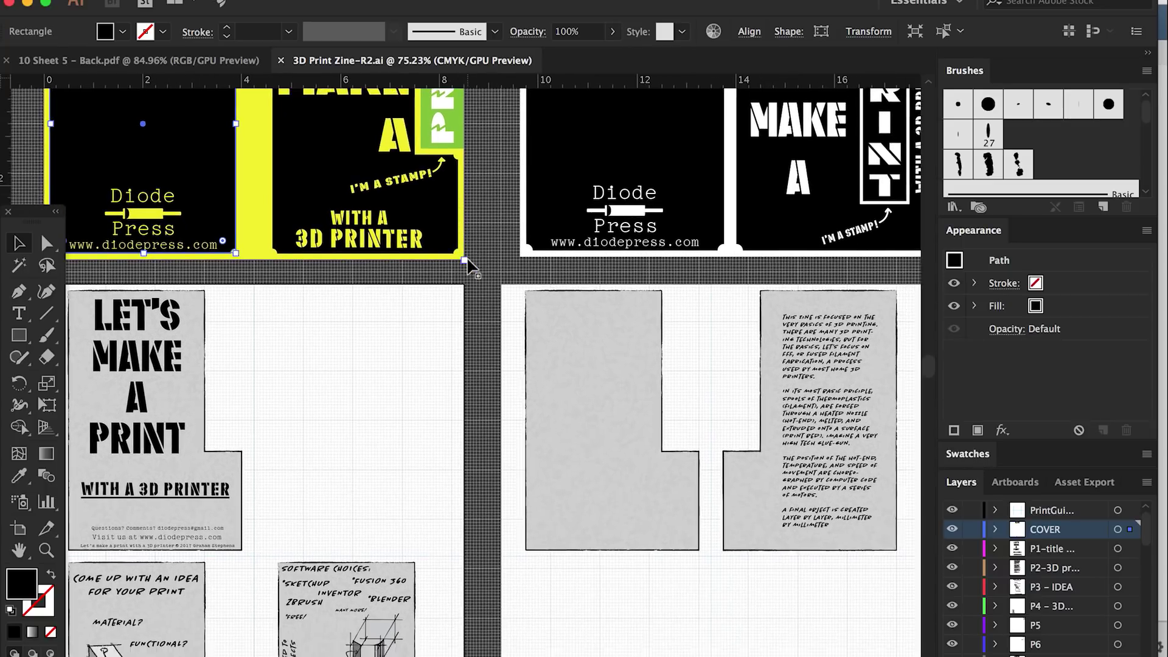
scroll(466, 266, down, 3)
alt+scroll(468, 264, down, 8)
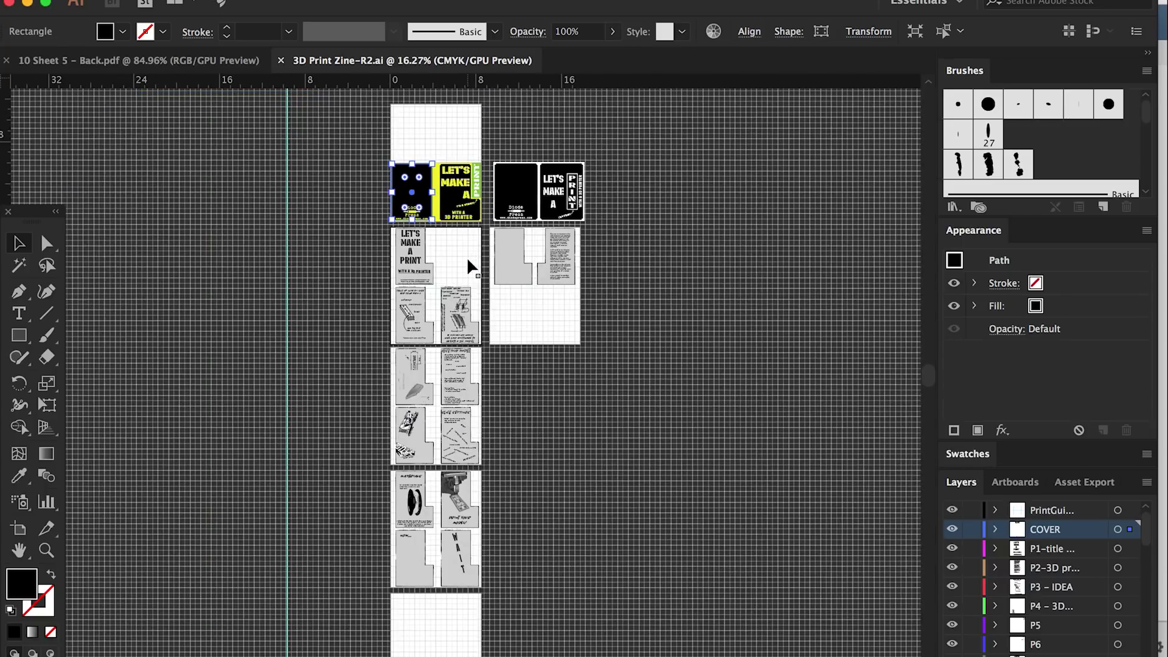
click(531, 383)
scroll(531, 384, down, 3)
scroll(532, 383, left, 1)
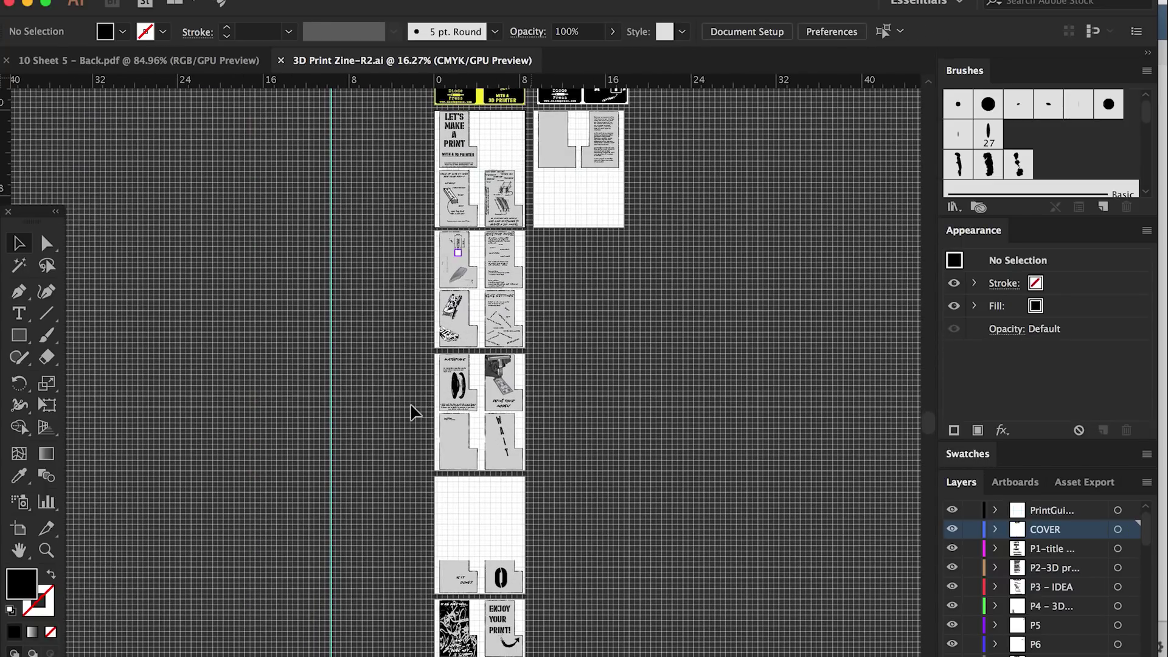
alt+scroll(482, 341, up, 9)
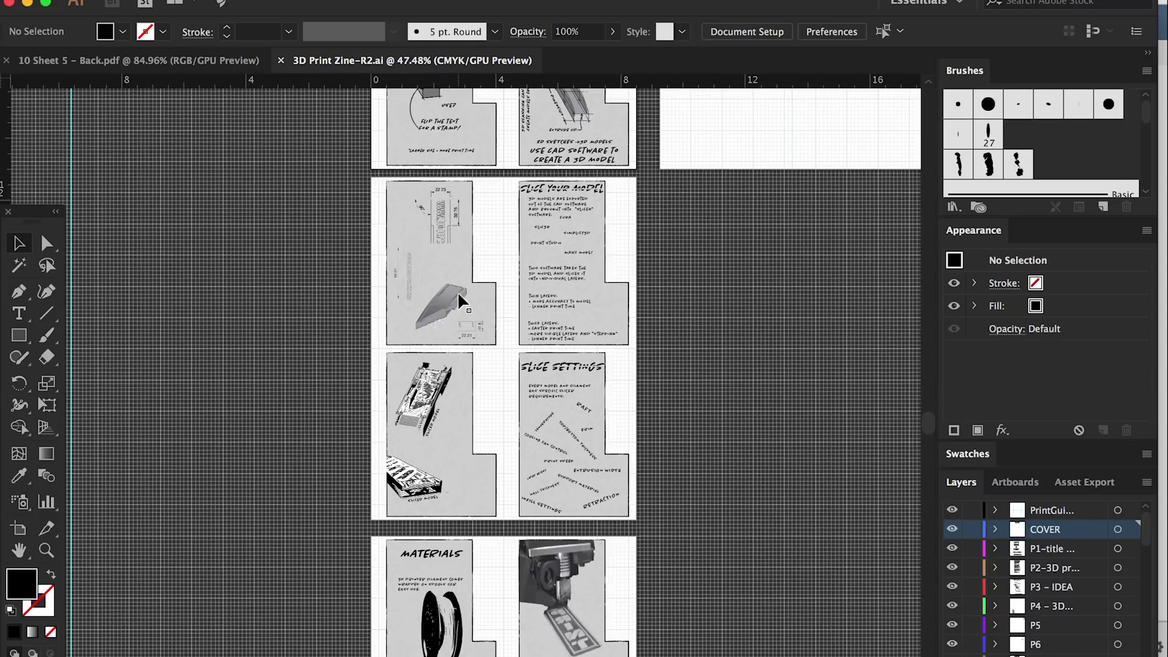
scroll(461, 299, up, 10)
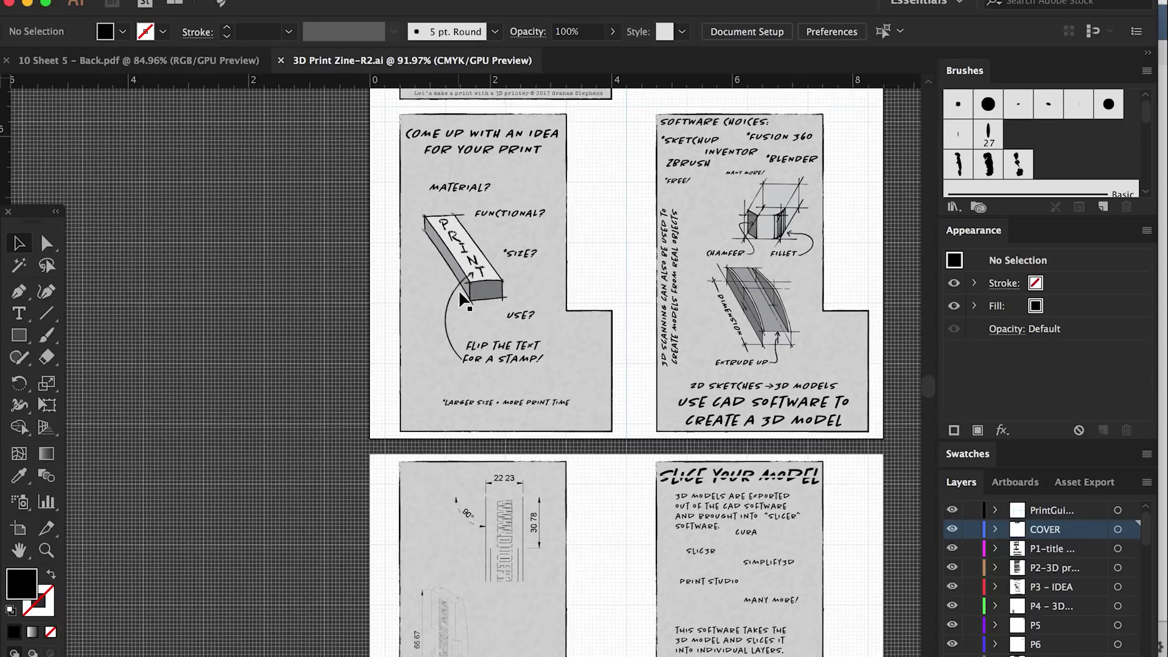
alt+scroll(461, 298, up, 4)
scroll(464, 301, right, 5)
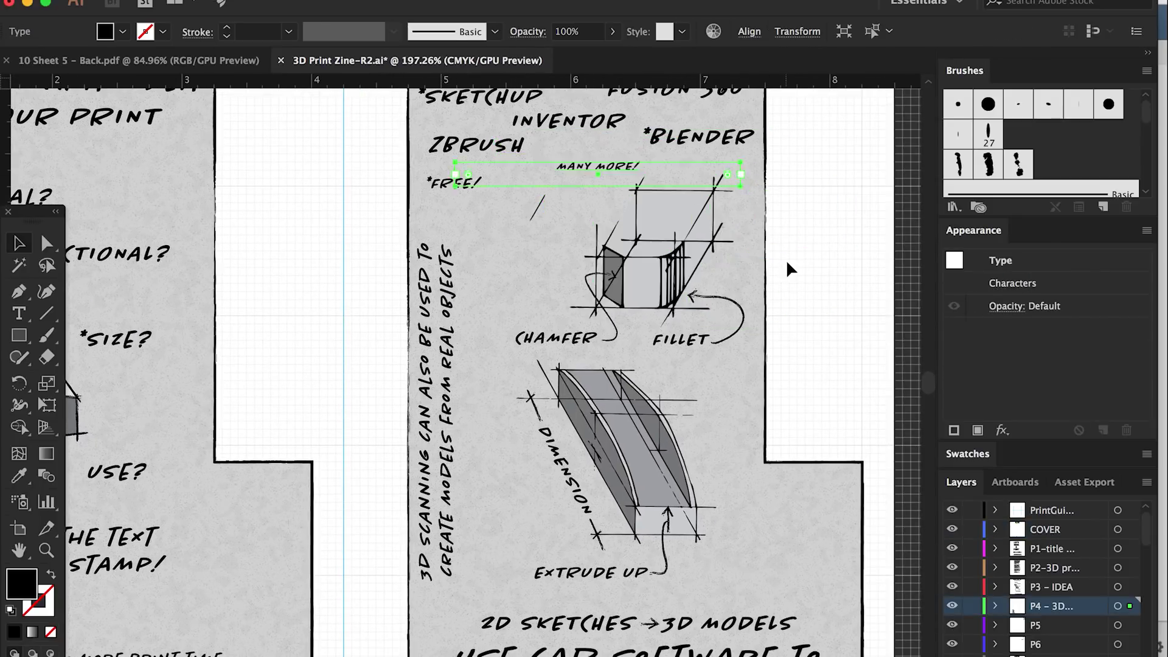
alt+scroll(789, 270, down, 6)
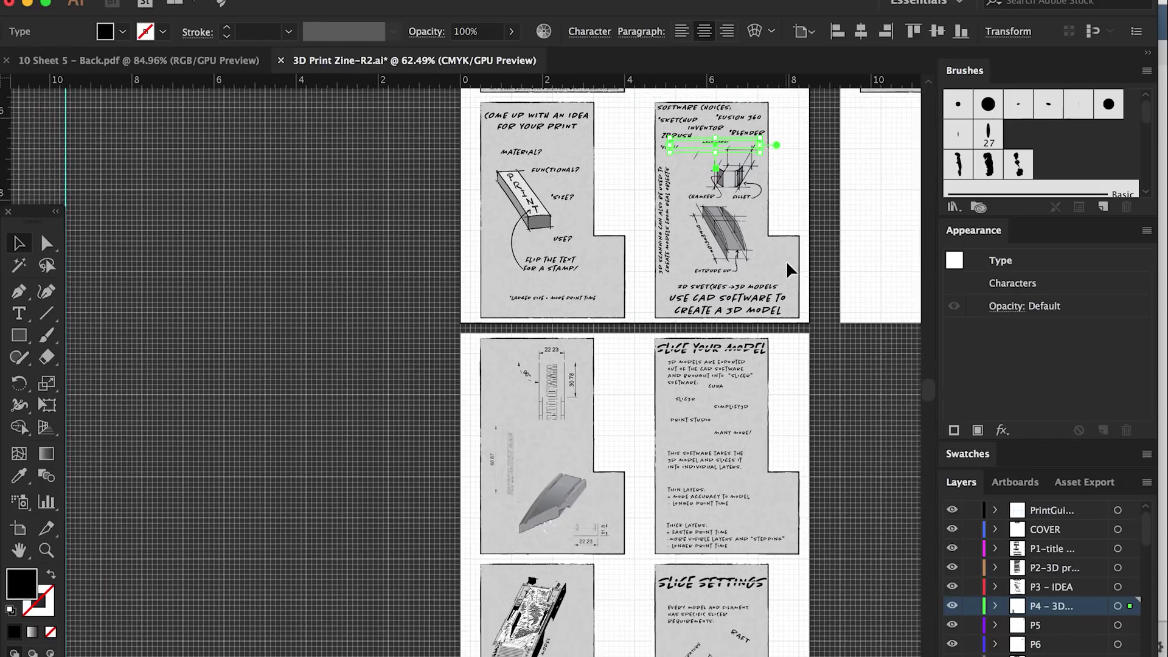
scroll(789, 270, down, 15)
scroll(789, 270, right, 2)
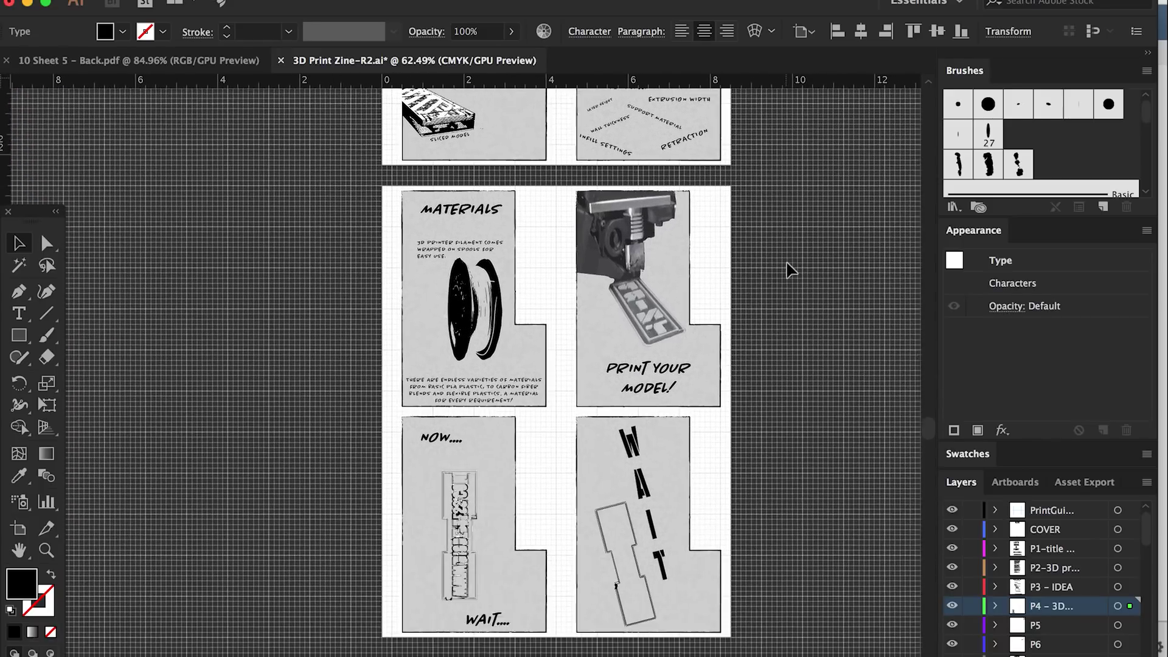
scroll(789, 269, down, 20)
scroll(790, 270, left, 1)
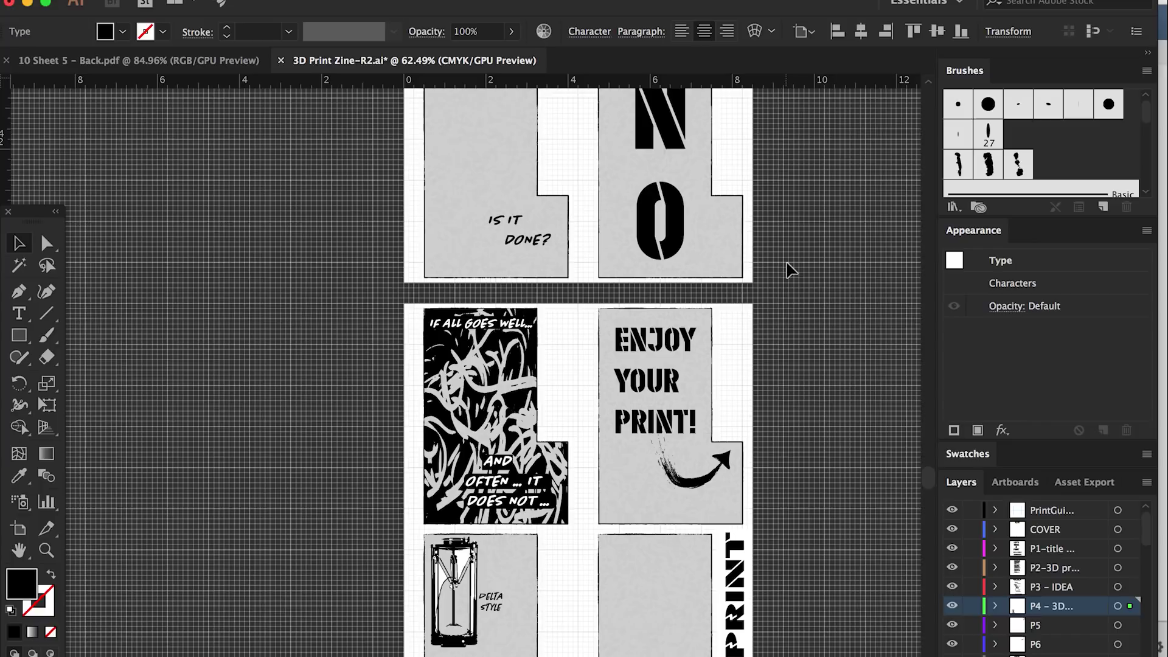
scroll(684, 358, down, 4)
scroll(433, 399, up, 20)
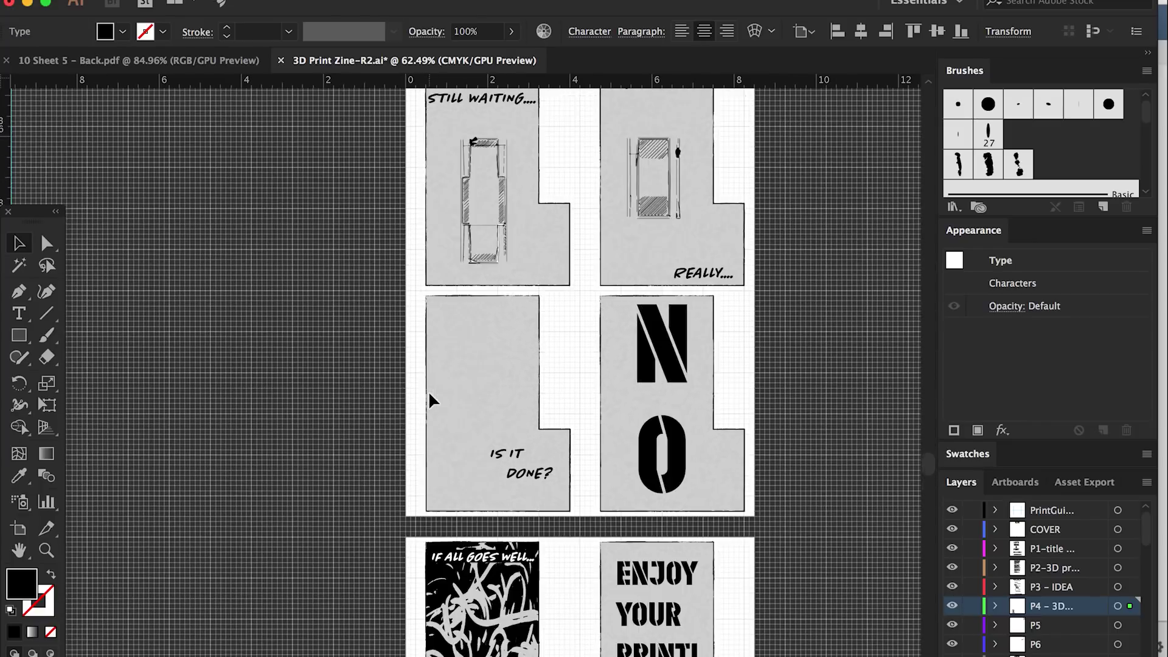
scroll(432, 402, right, 3)
scroll(432, 401, up, 20)
scroll(432, 401, right, 1)
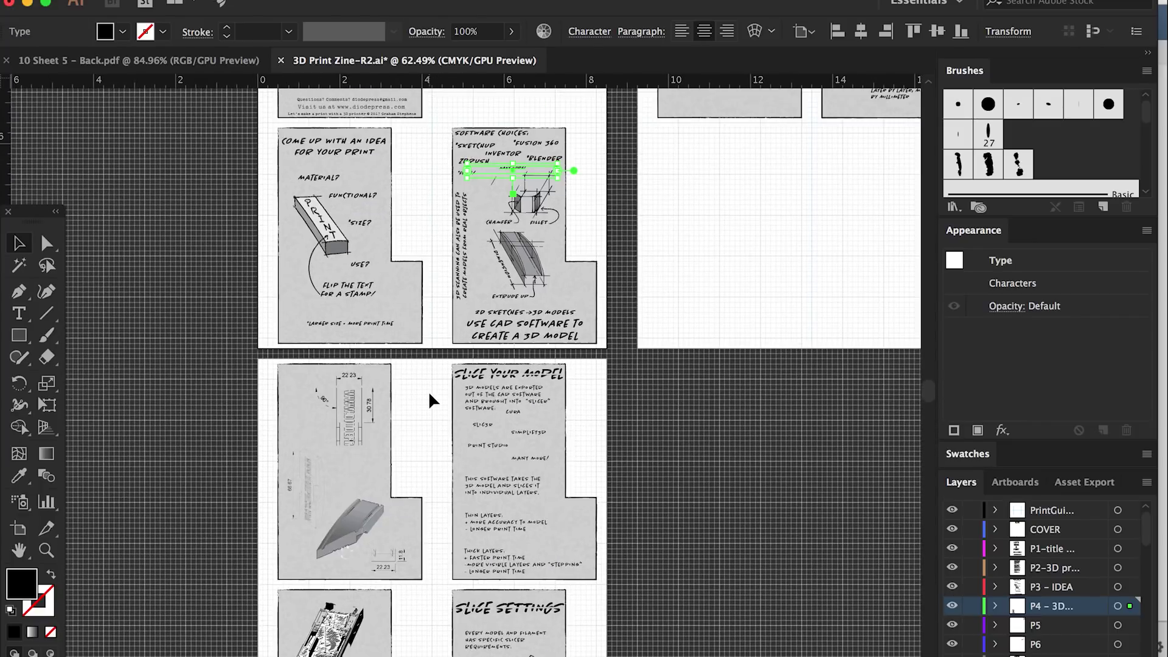
scroll(432, 400, up, 8)
scroll(432, 400, right, 2)
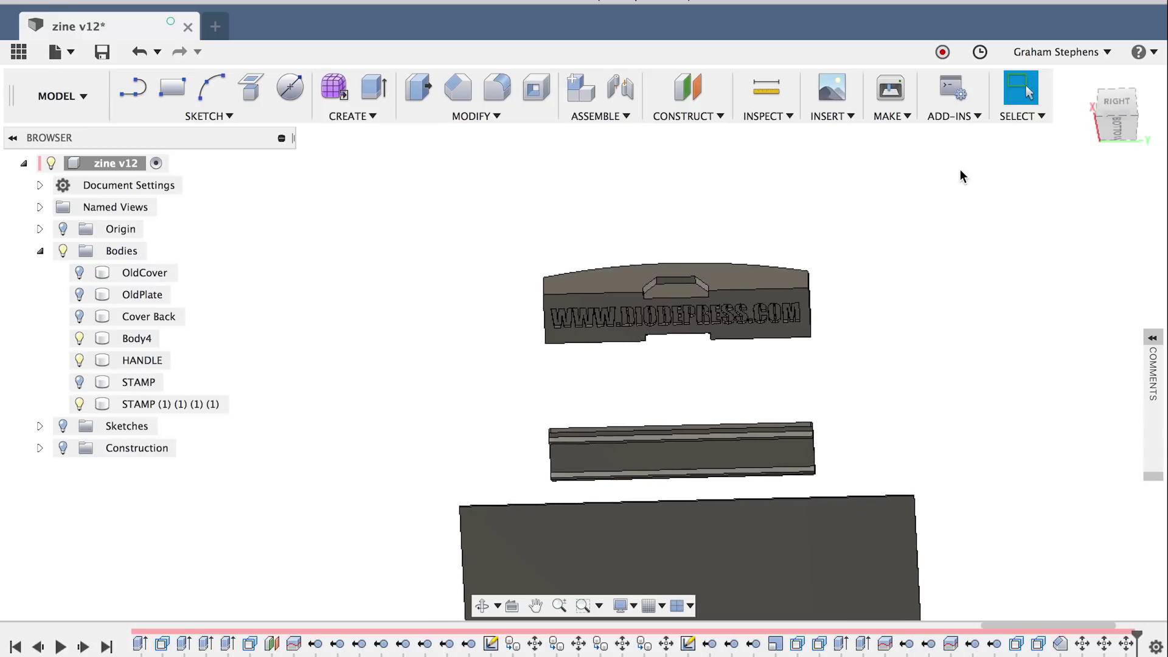
click(1113, 130)
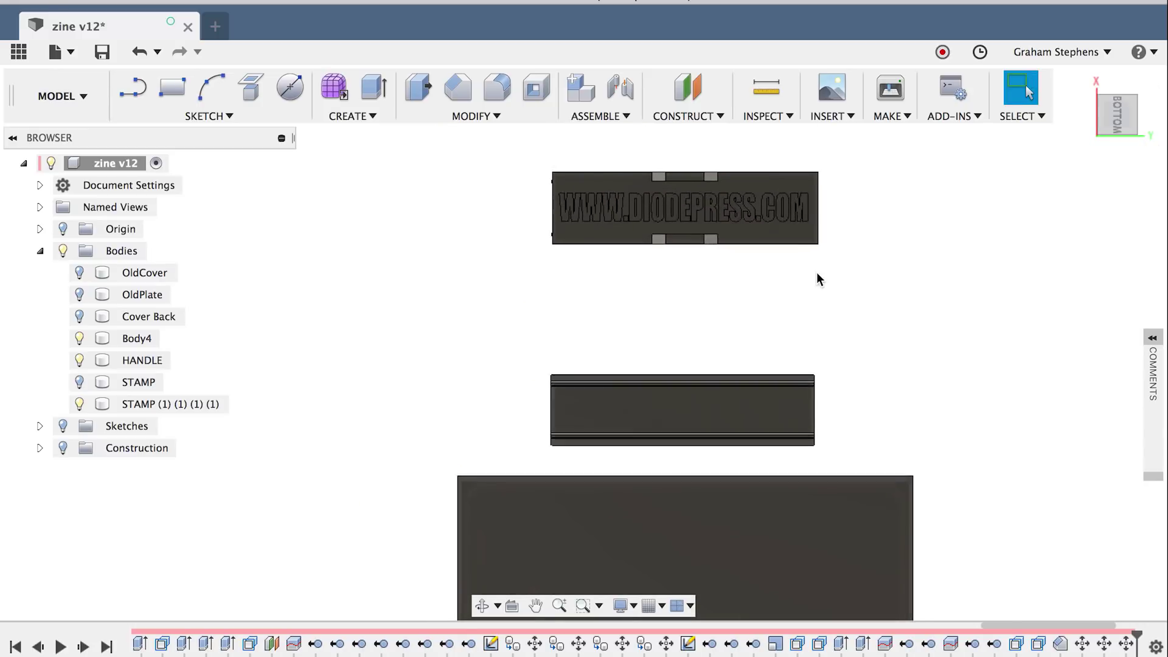
drag(1105, 122, 1089, 152)
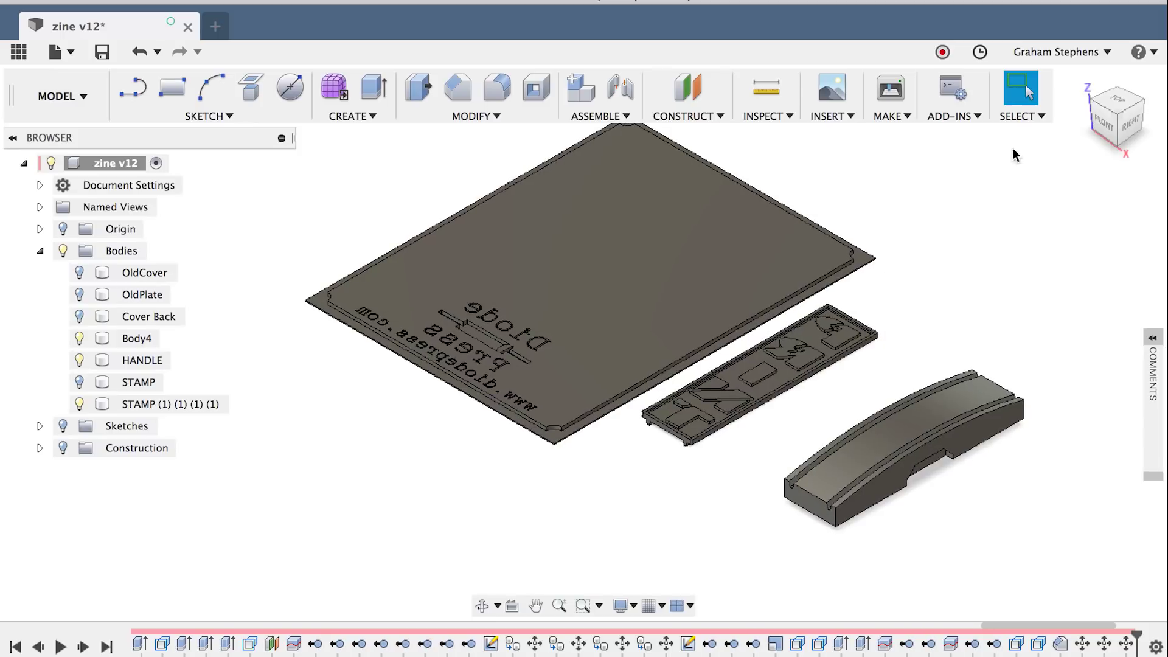
mouse_move(1118, 121)
mouse_down()
mouse_move(1136, 93)
mouse_move(1115, 78)
mouse_move(7, 128)
mouse_up()
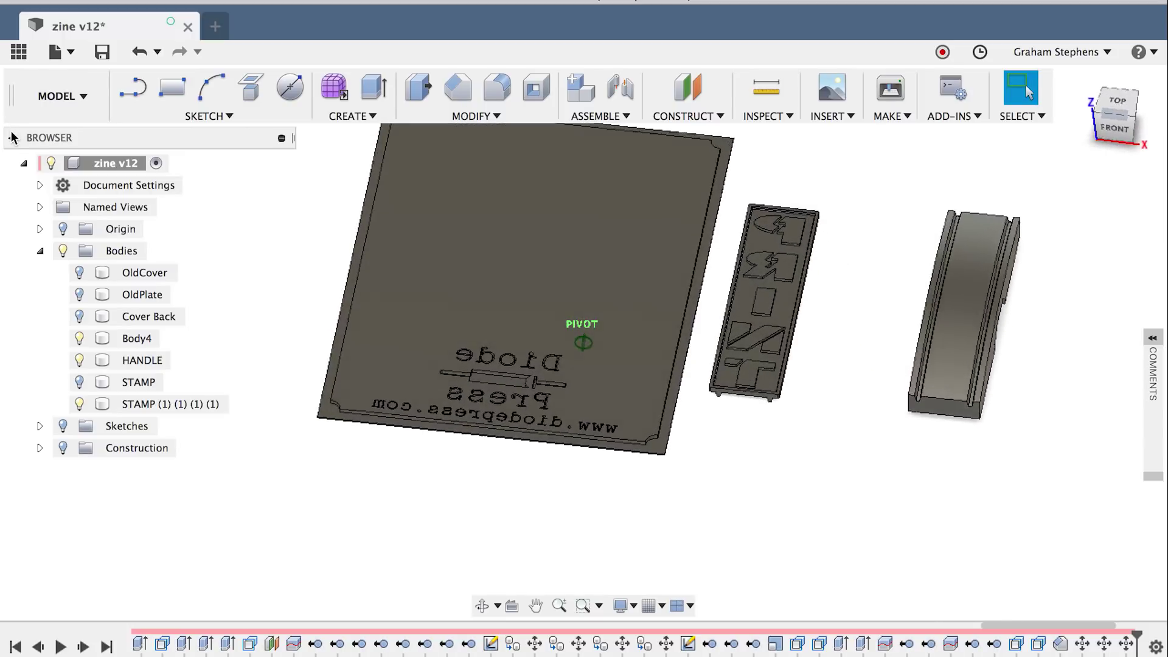